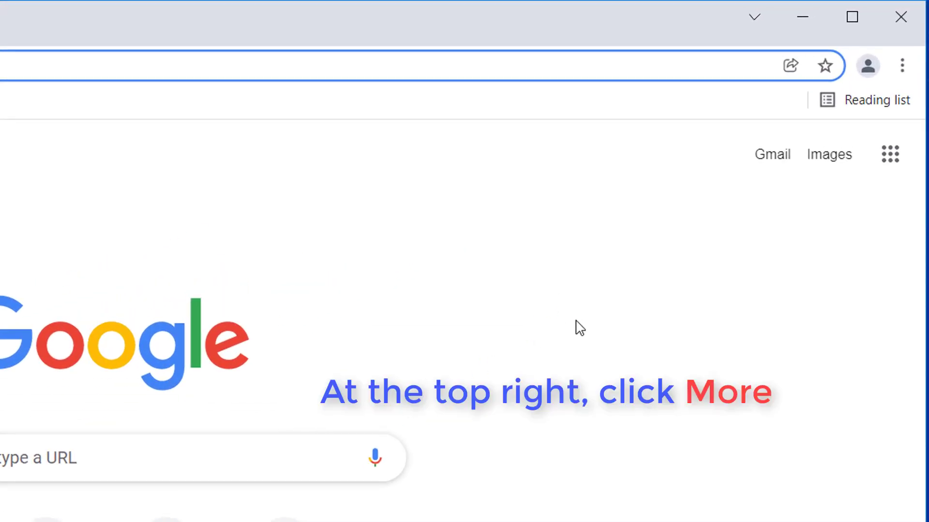
Clear Chrome's browsing history, cookies and cached images and files with the time range set to All time
click(903, 67)
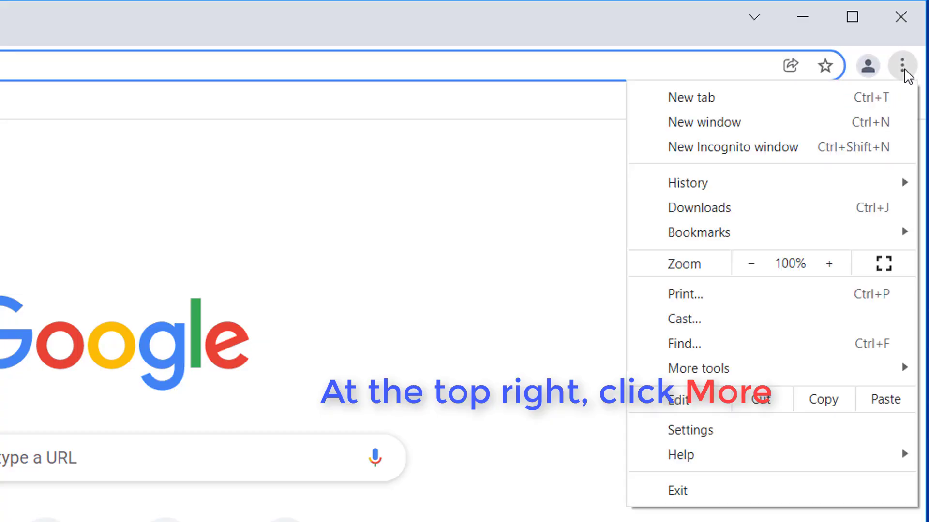
mouse_move(831, 372)
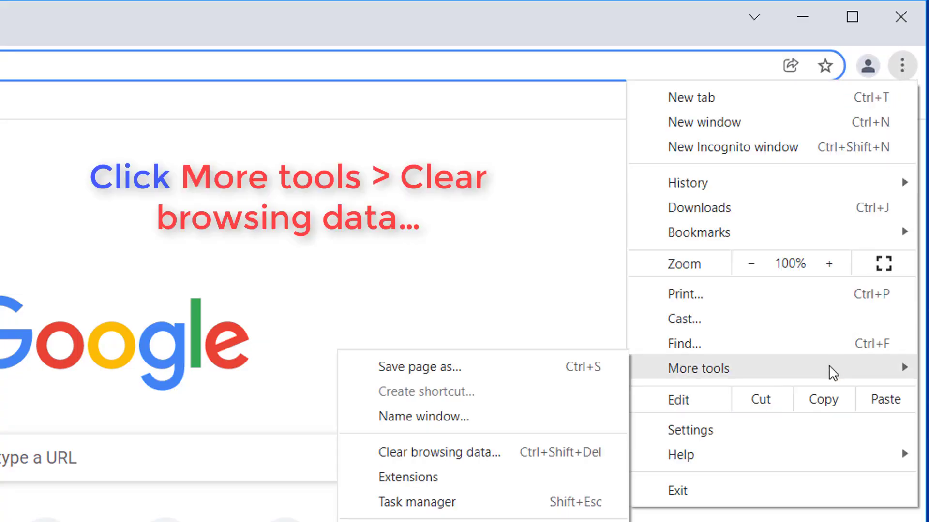
click(538, 458)
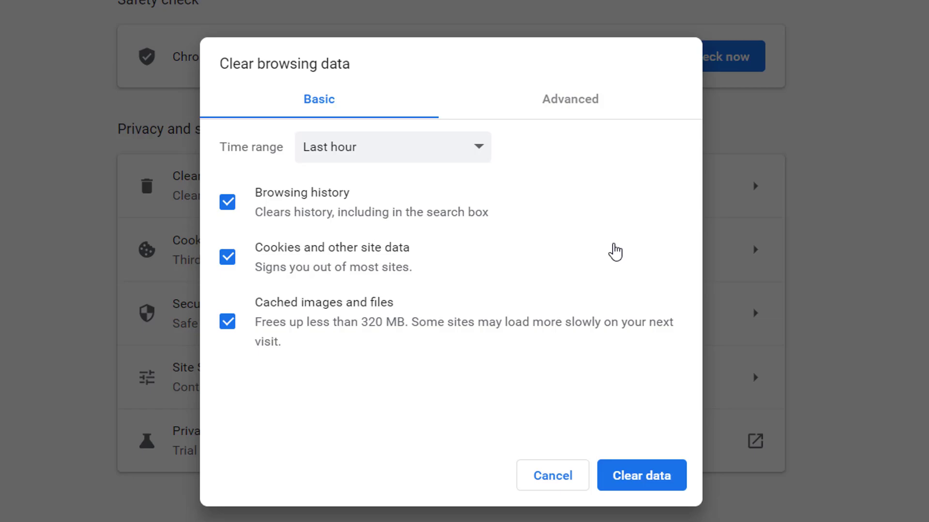
click(436, 156)
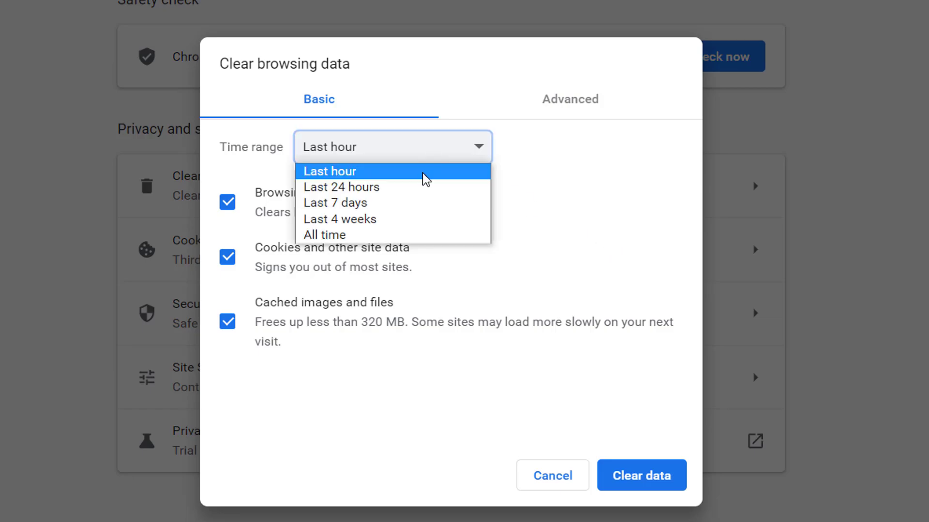
click(396, 234)
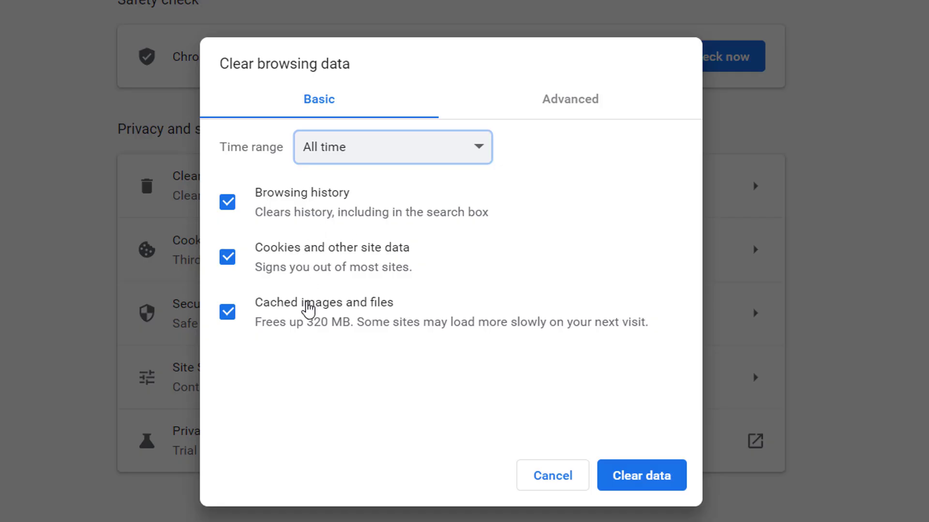
click(649, 476)
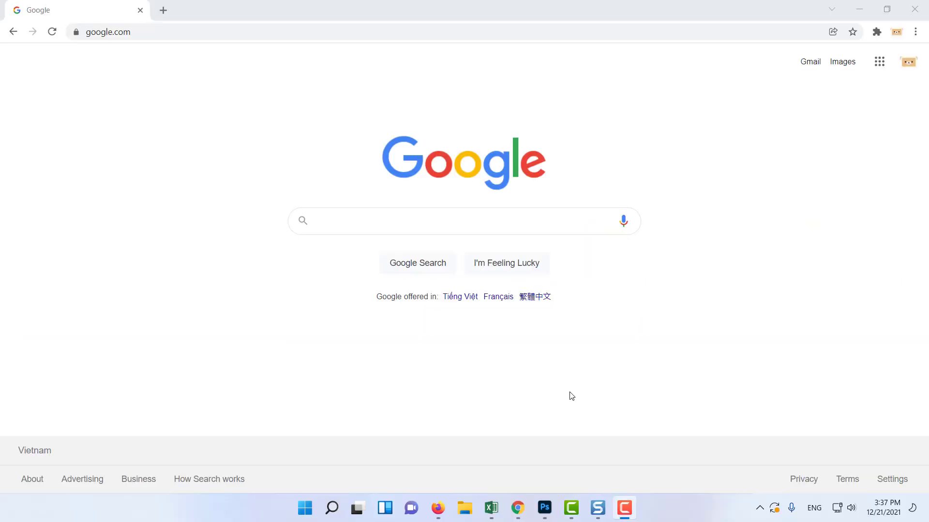
Start adding another Google account from the Chrome profile panel and submit the account's e-mail address
click(909, 64)
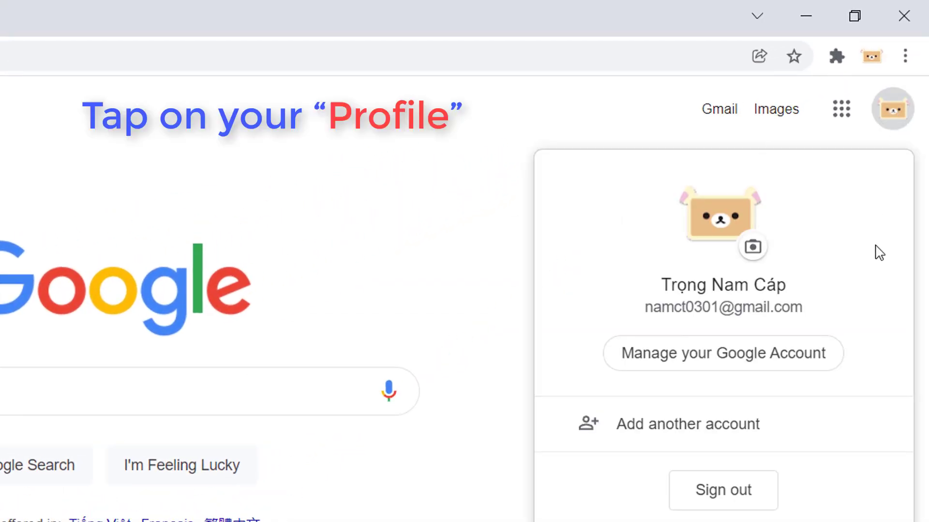
click(768, 427)
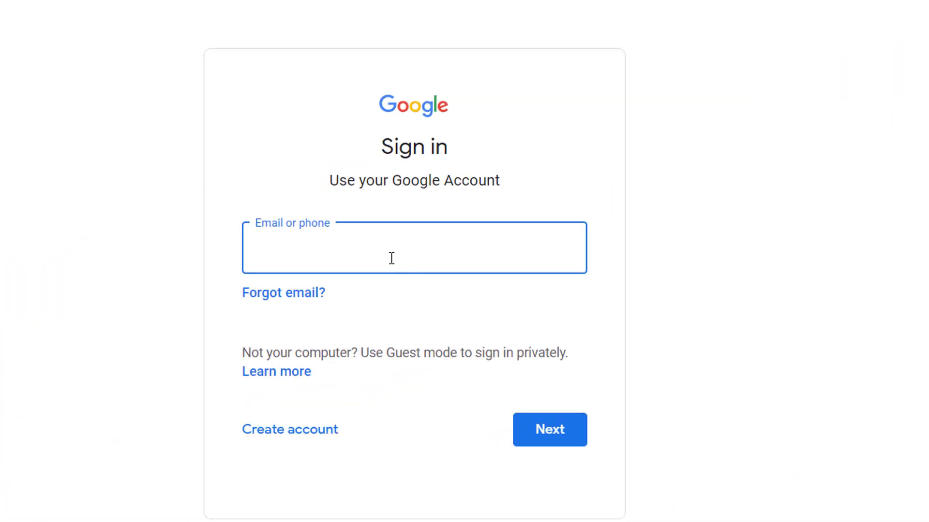
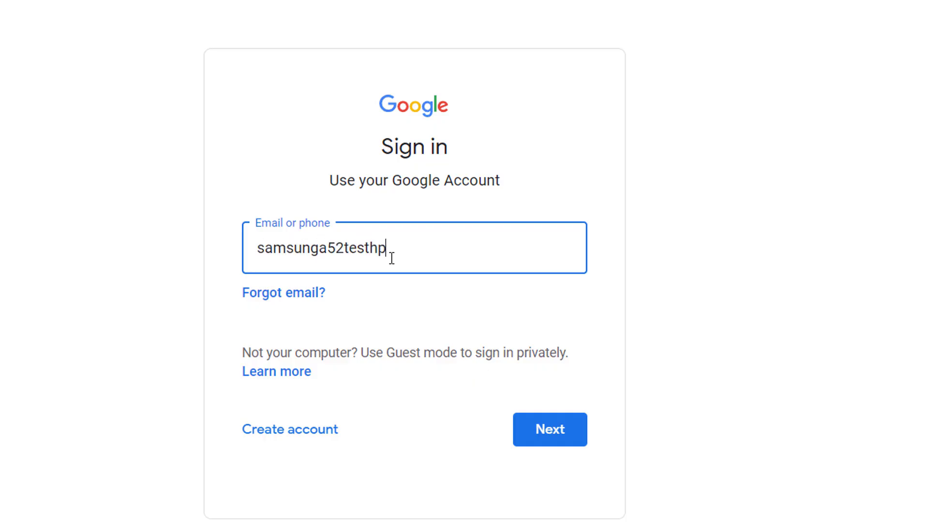
key(Return)
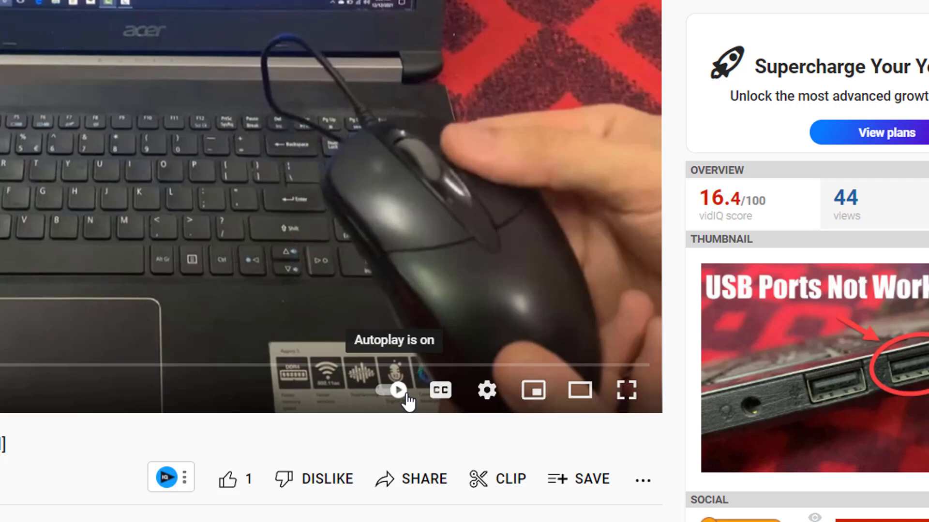
Switch the Autoplay toggle off in the player for the USB Ports Not Working video
click(407, 396)
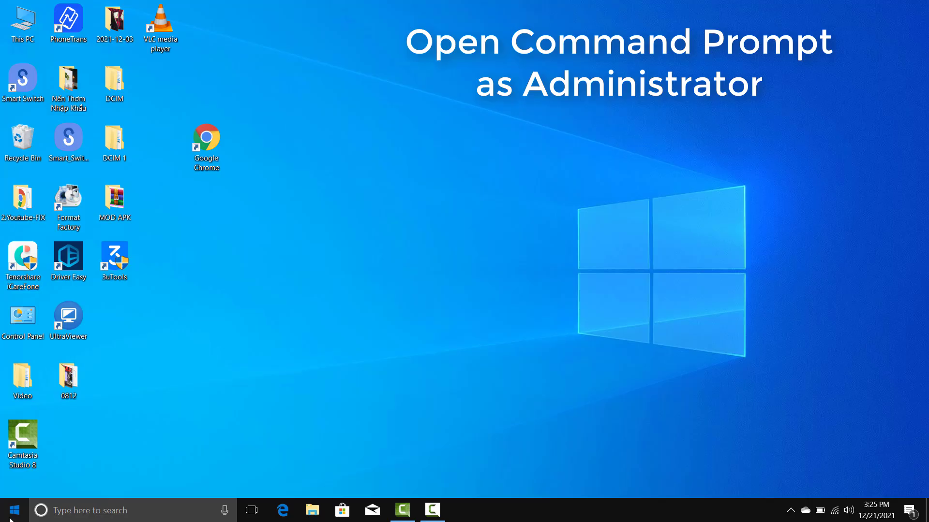
Run ipconfig/flushdns in a Command Prompt launched as administrator
click(12, 513)
text(c)
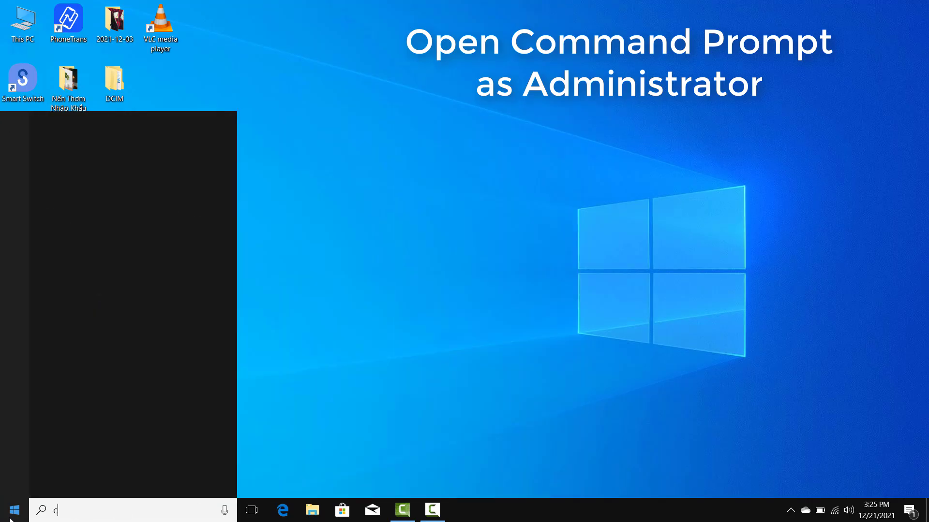
text(md)
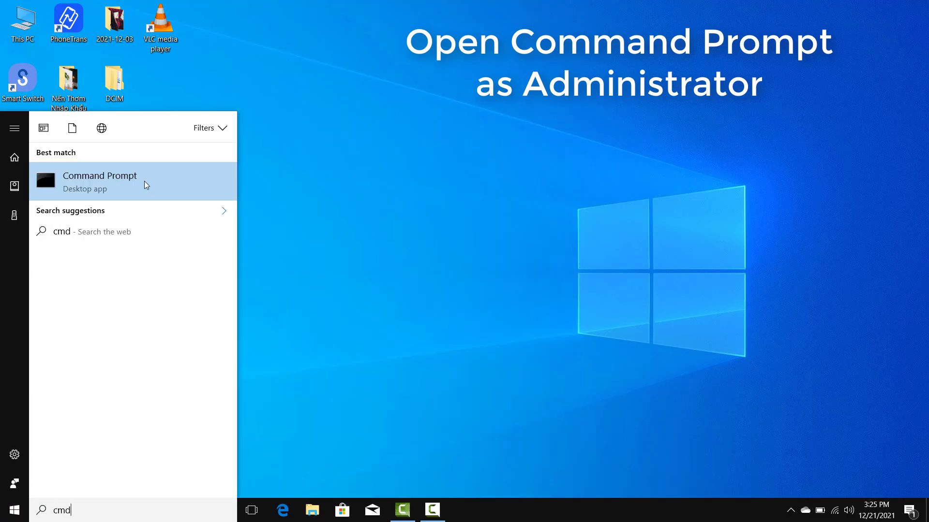
right_click(175, 194)
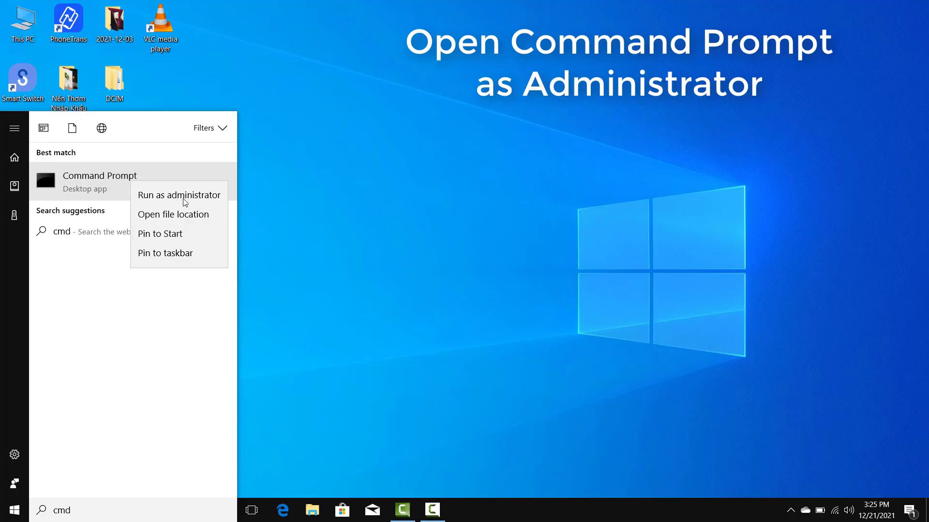
click(190, 197)
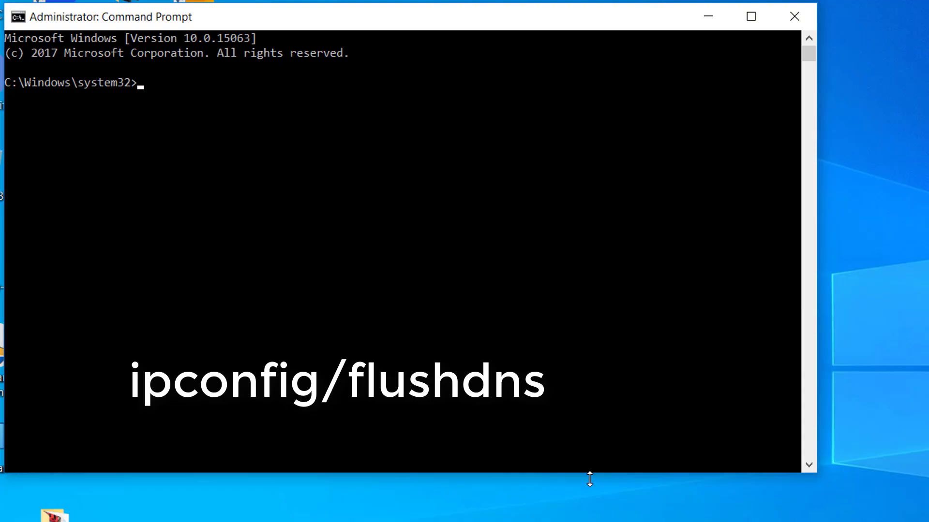
text(ipconfig/flush)
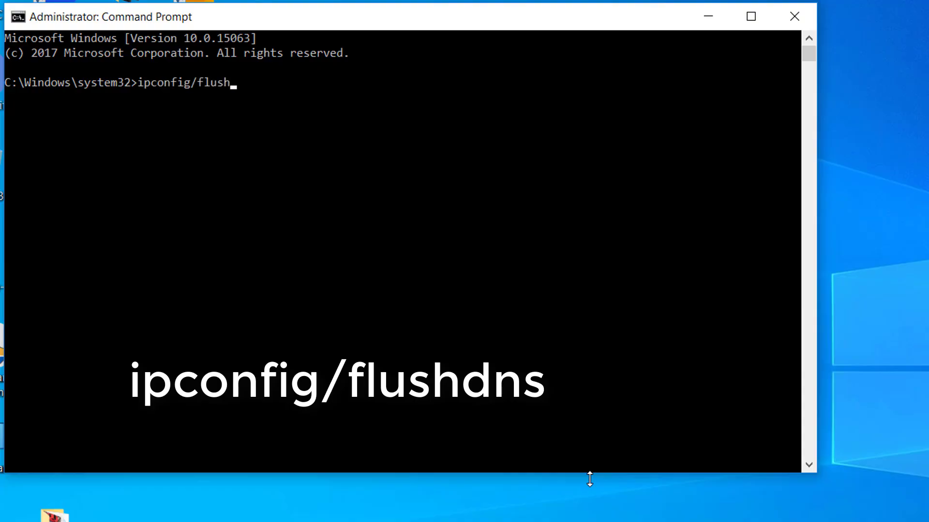
text(dns)
key(Return)
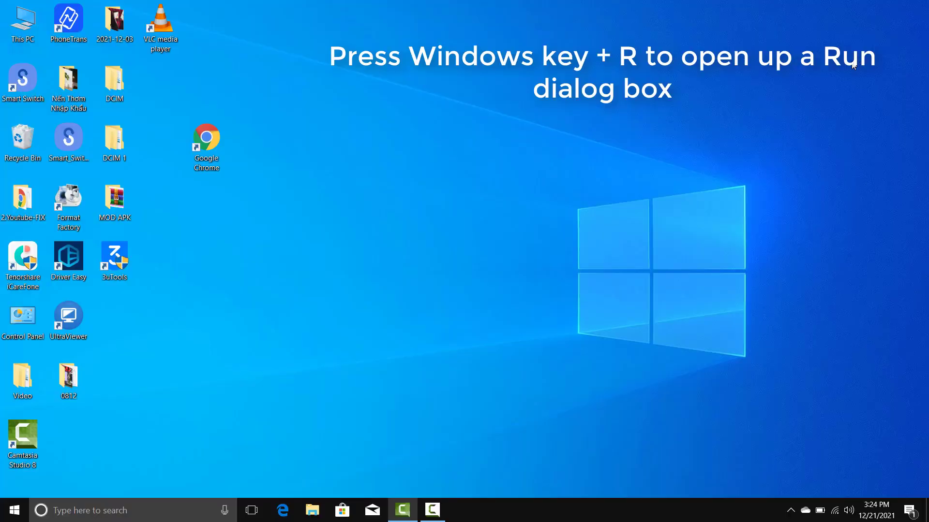
Enter ncpa.cpl in the Run dialog's Open box
key(super+r)
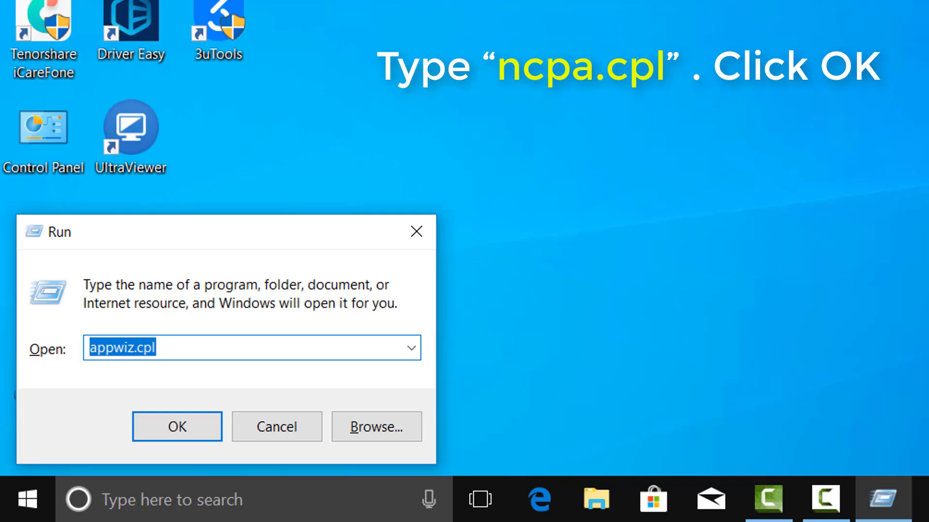
text(ncpa.cp)
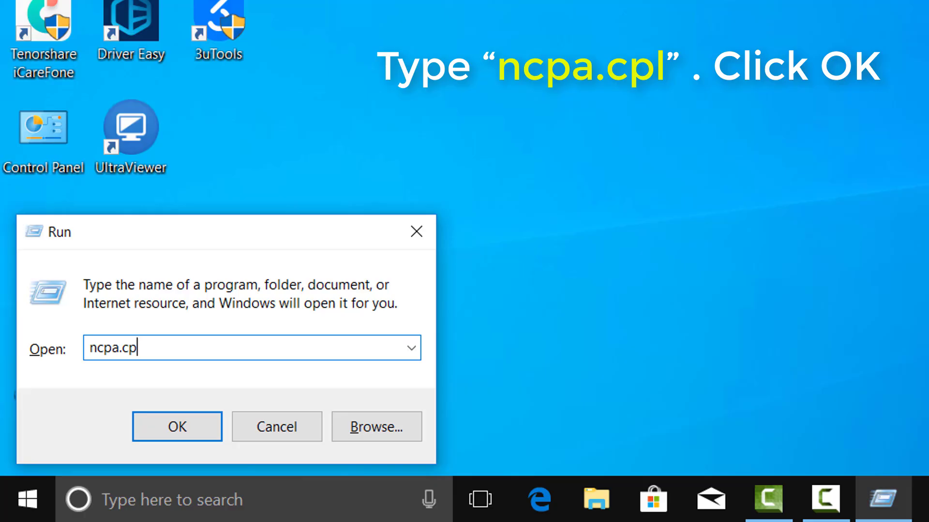
text(l)
Open the Internet Protocol Version 4 (TCP/IPv4) properties of the Wi-Fi connection
click(199, 437)
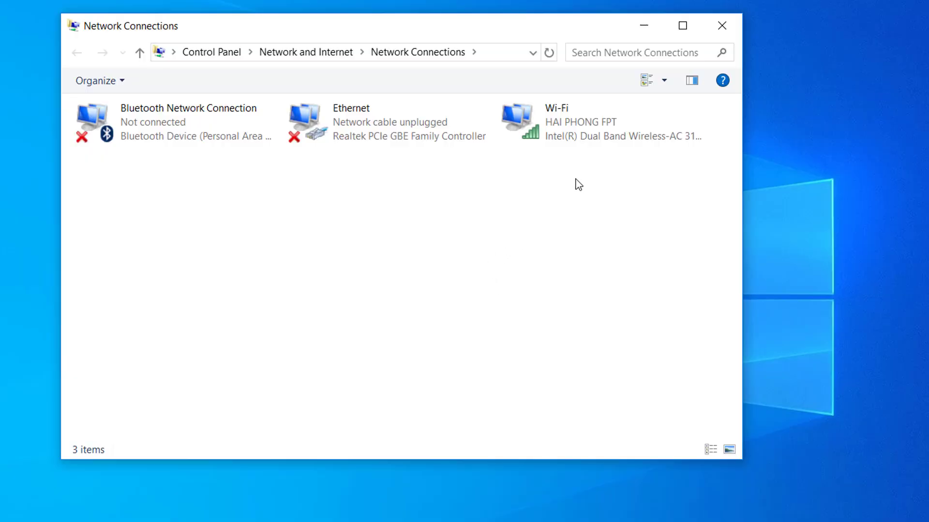
click(594, 134)
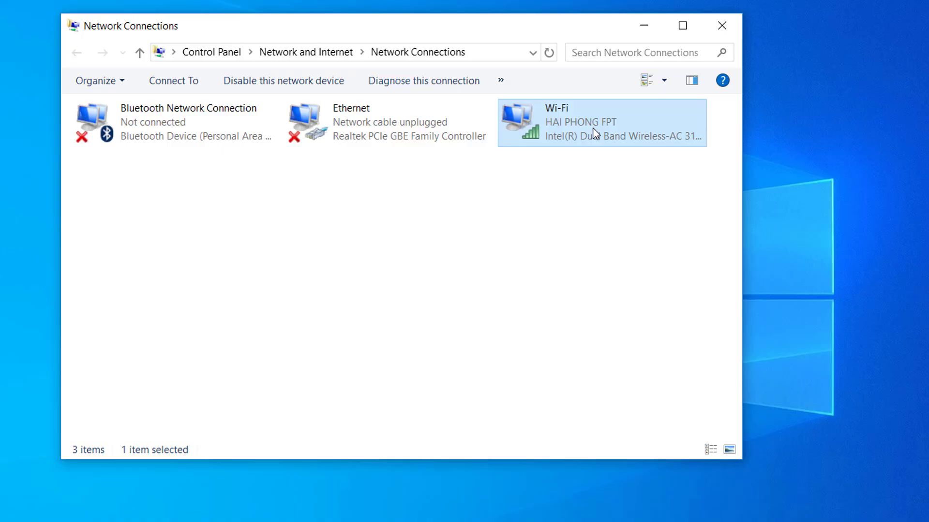
double_click(594, 134)
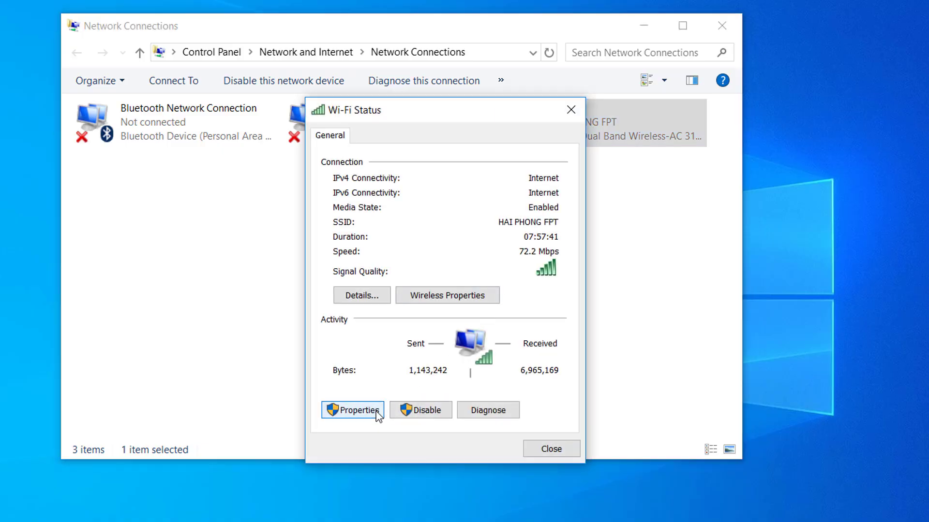
click(358, 410)
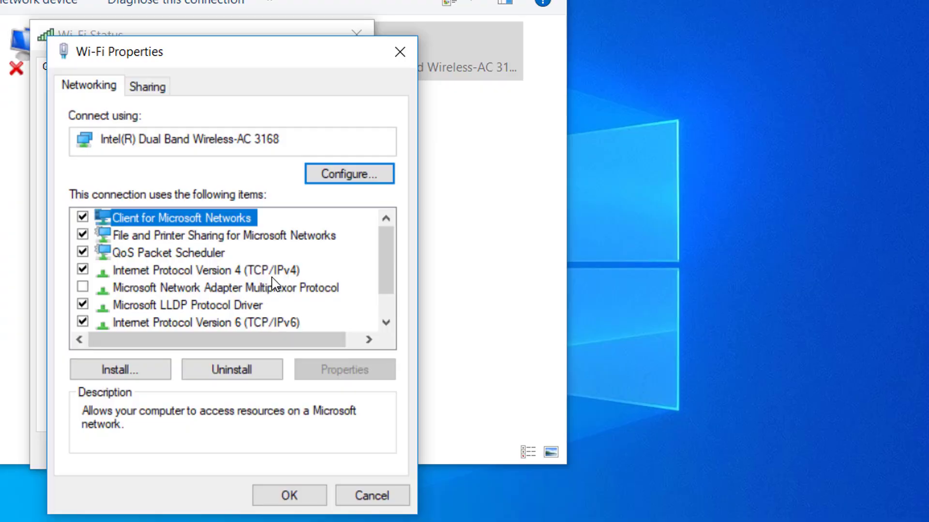
click(499, 302)
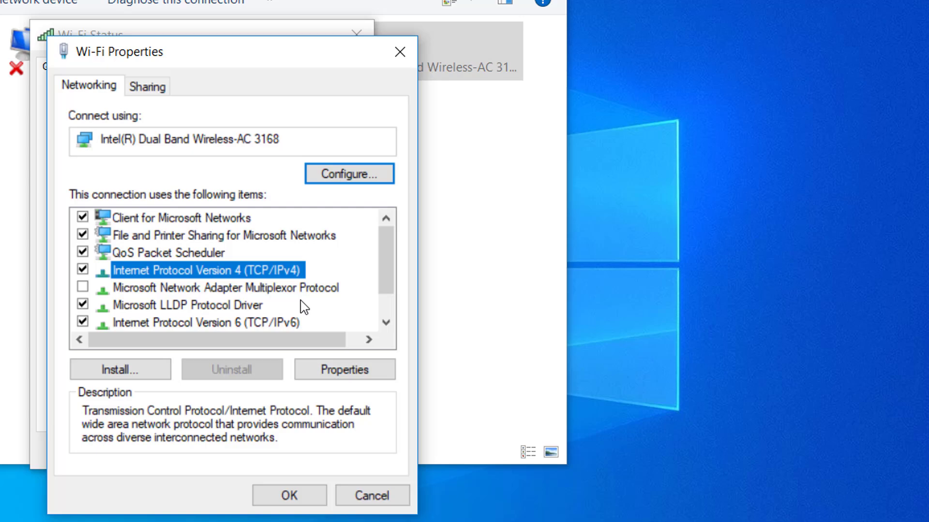
click(358, 371)
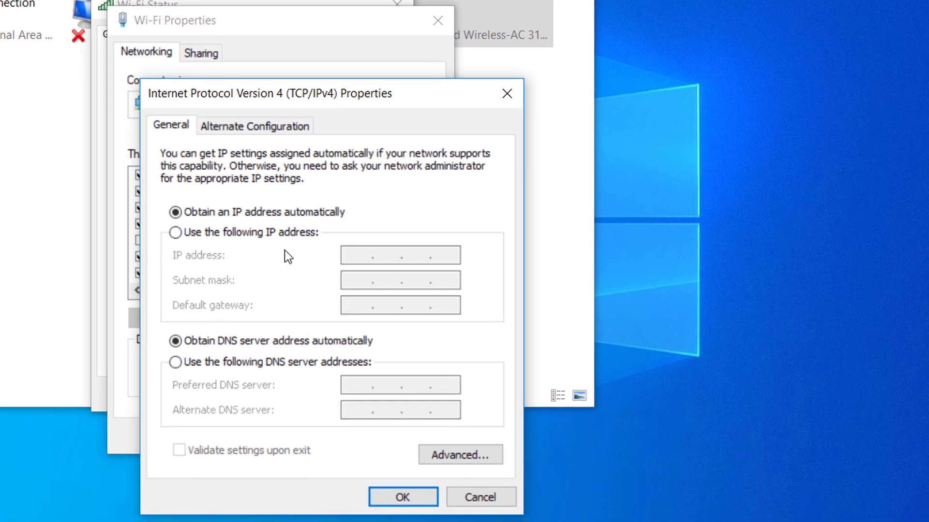
Set the preferred DNS server to 8.8.8.8 and the alternate to 8.8.4.4, then confirm
click(275, 364)
click(375, 383)
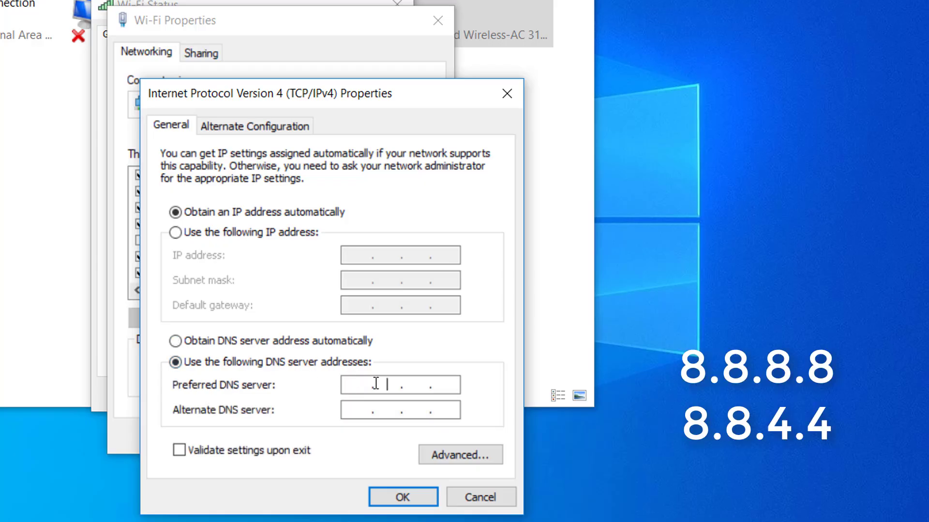
key(Left)
text(8.8.8.8)
key(Tab)
text(8.8.4.4)
click(408, 496)
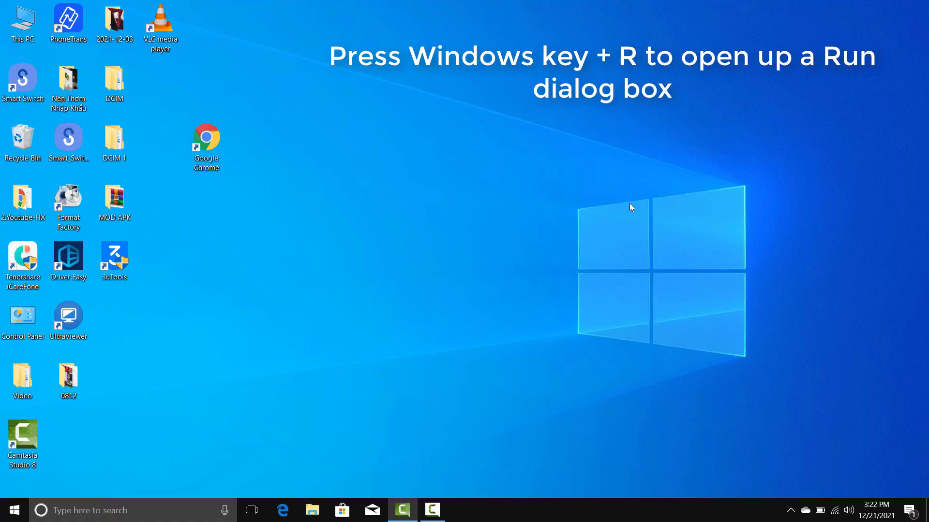
Open Programs and Features by running appwiz.cpl
key(super+r)
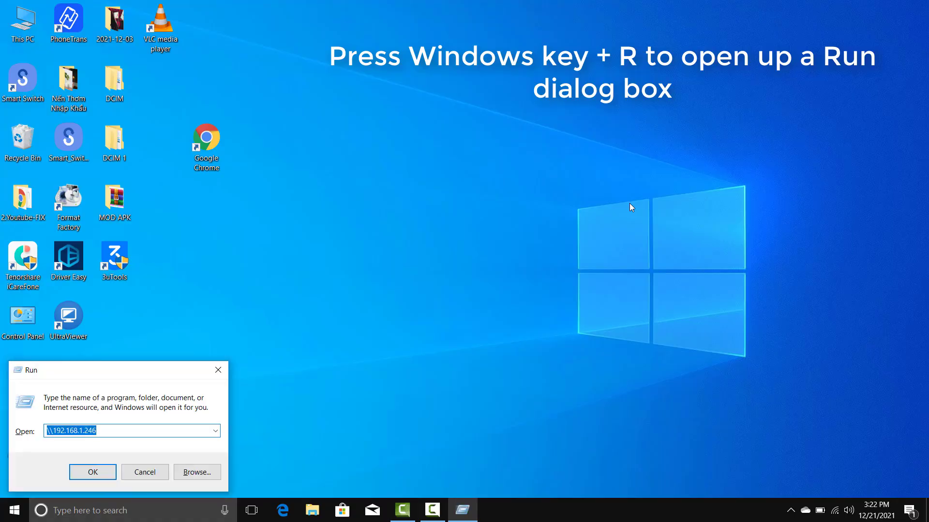
text(appw)
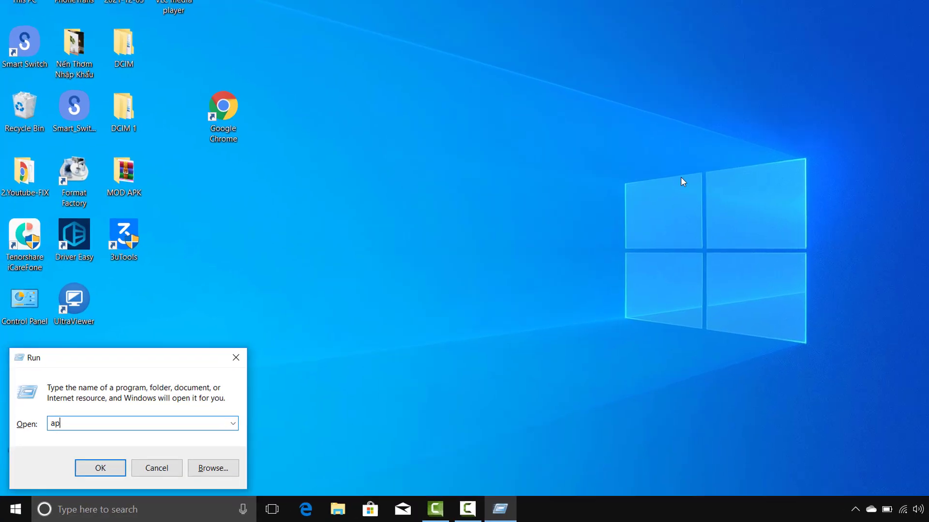
text(iz)
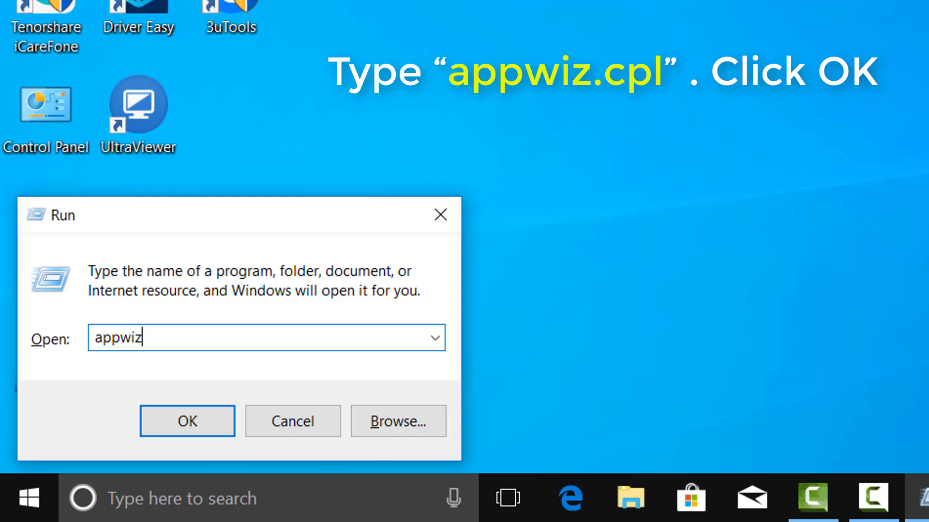
text(.cpl)
click(209, 422)
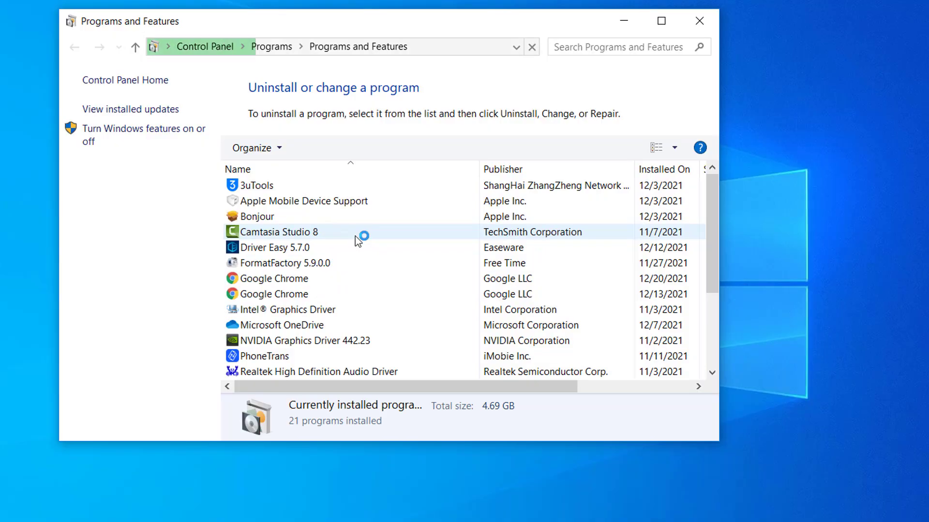
Uninstall the Google Chrome entry installed 12/20/2021
click(329, 283)
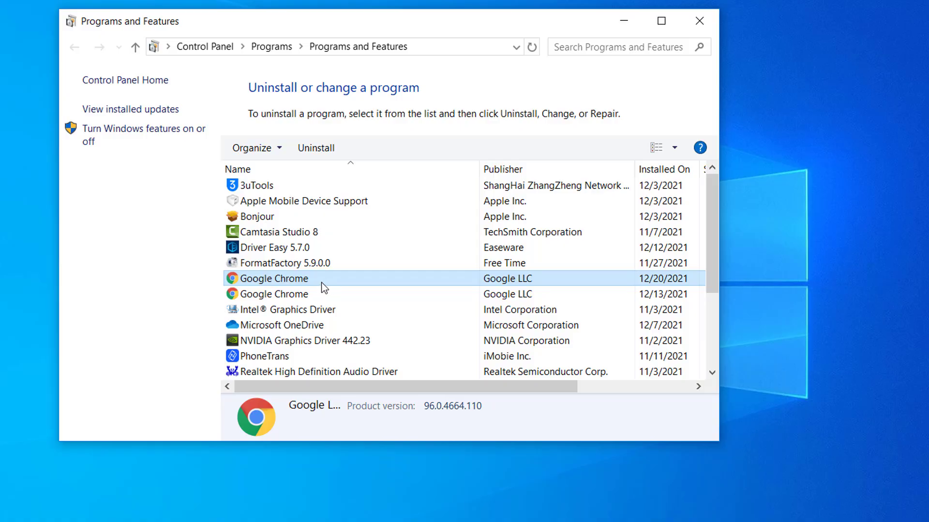
right_click(329, 283)
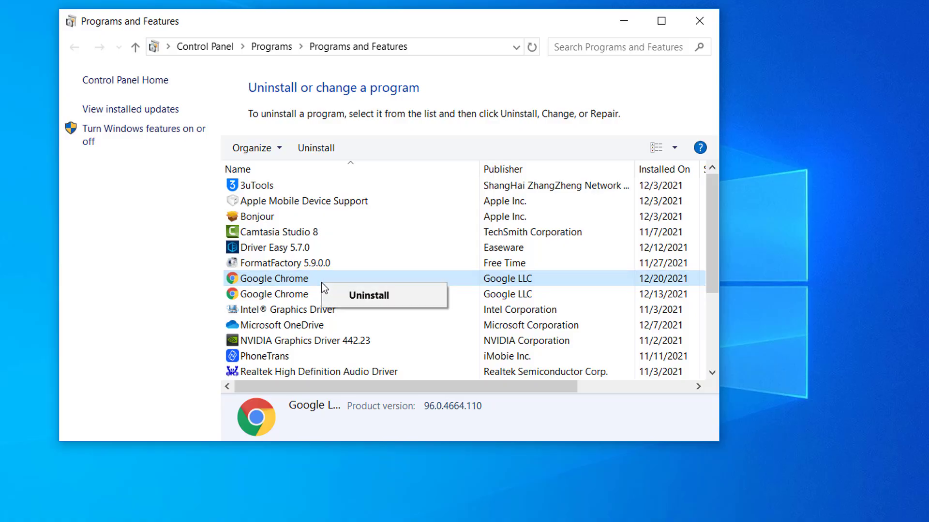
click(354, 294)
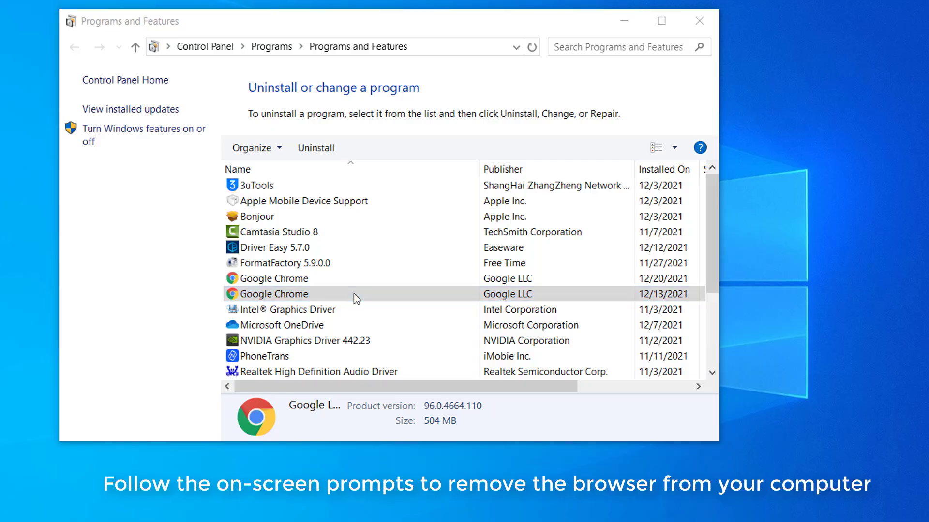
click(467, 304)
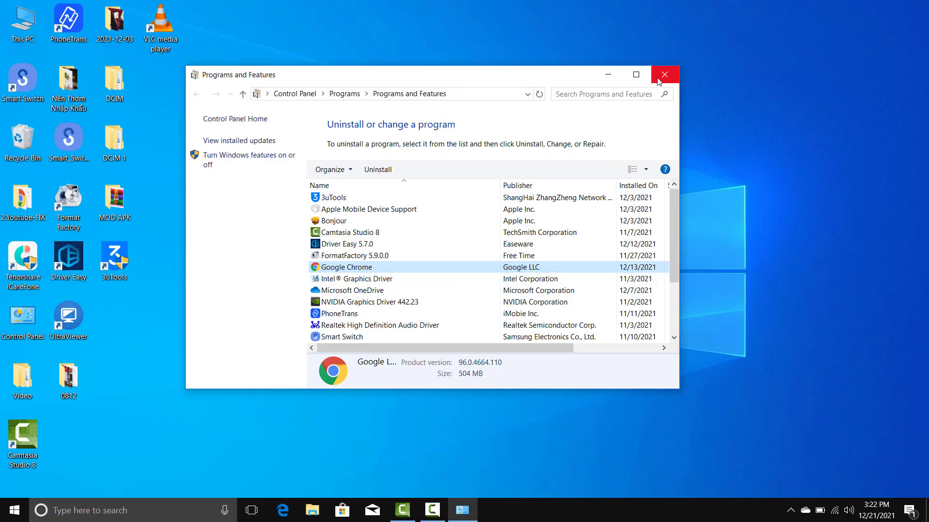
Close Programs and Features, then download Chrome from google.com/chrome in Microsoft Edge
click(700, 21)
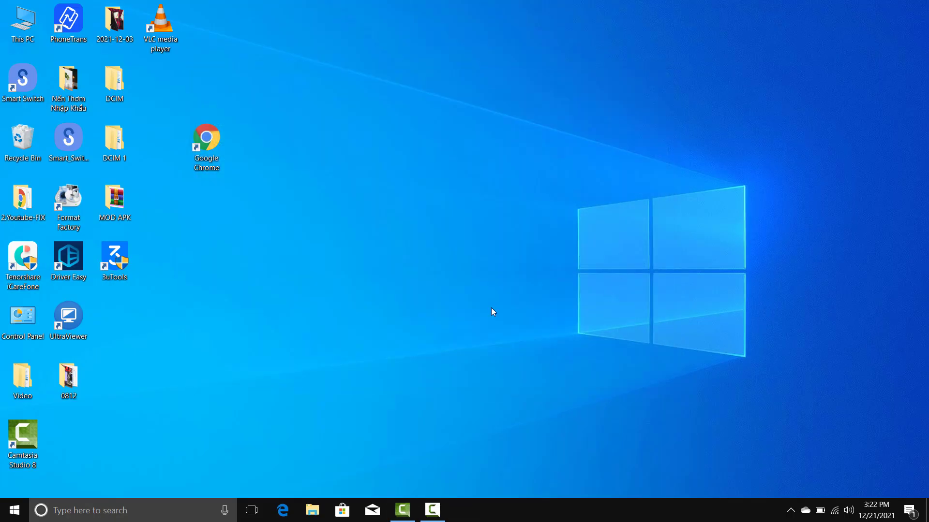
click(14, 511)
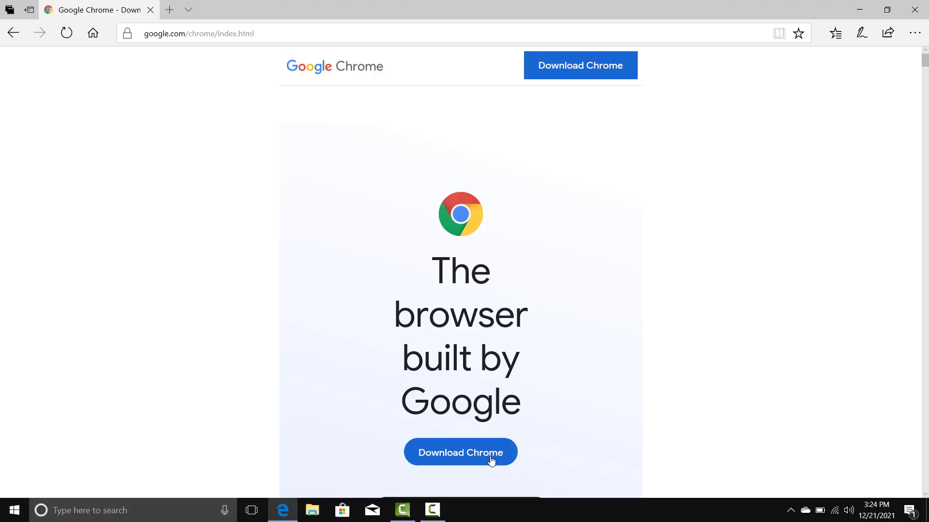
click(489, 459)
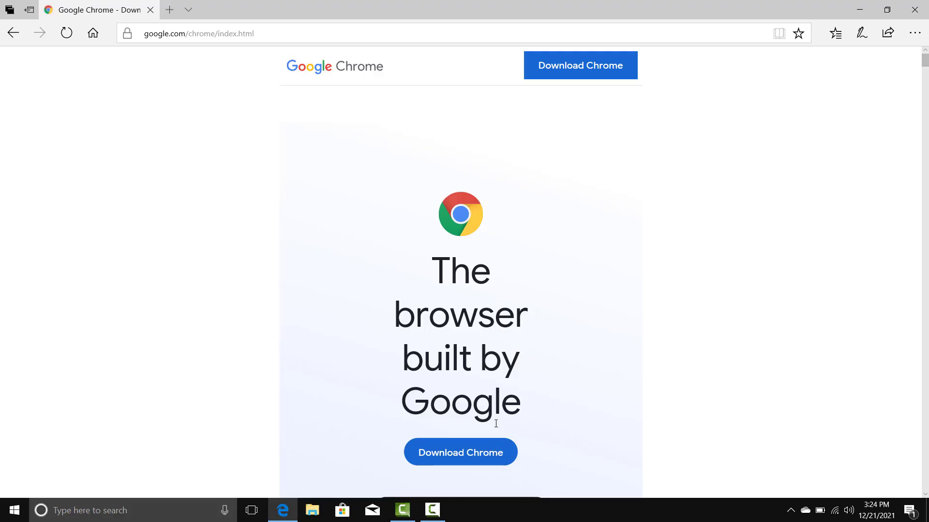